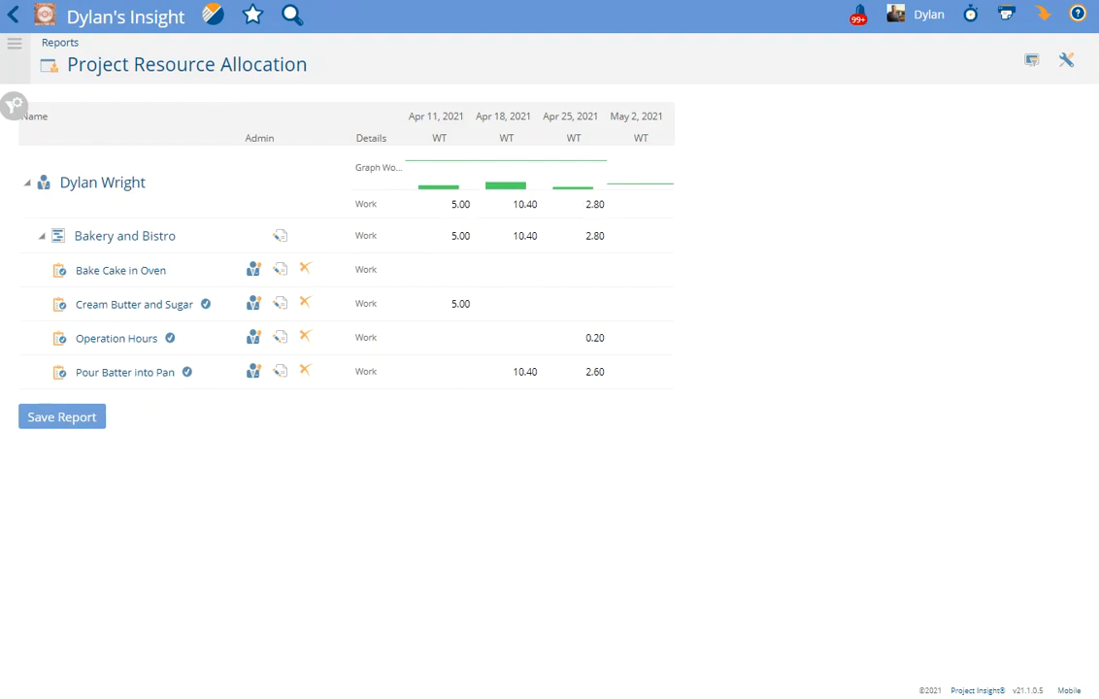
- Review the Pour Batter into Pan task in the Bakery and Bistro task list and its daily hours in the allocation report
click(308, 1)
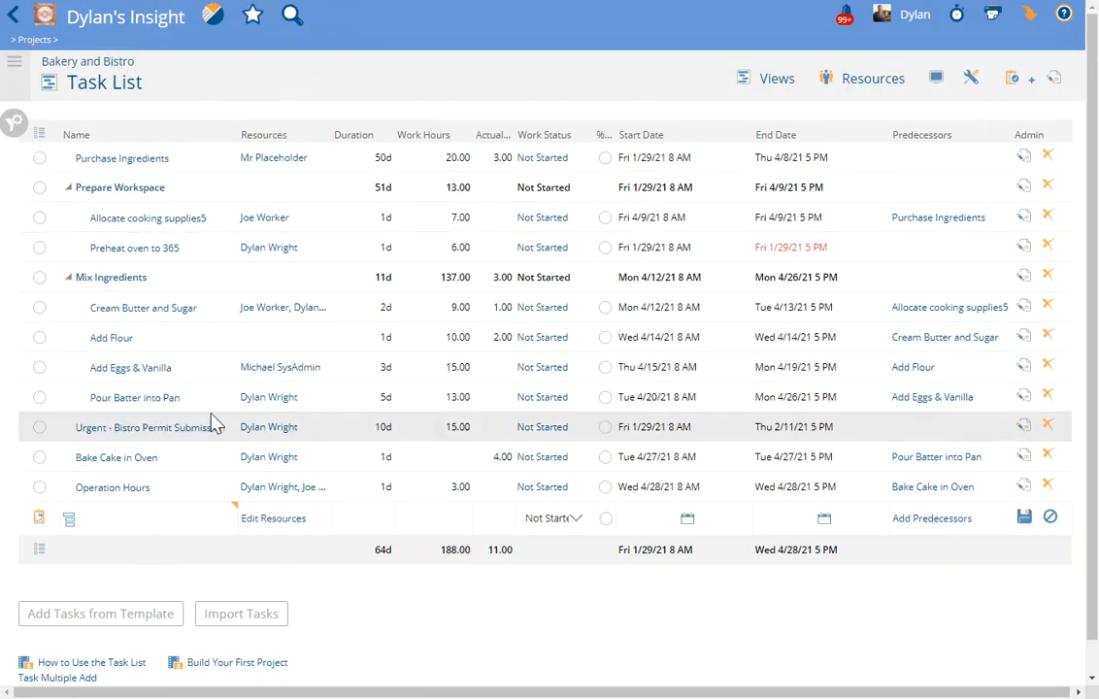
click(144, 405)
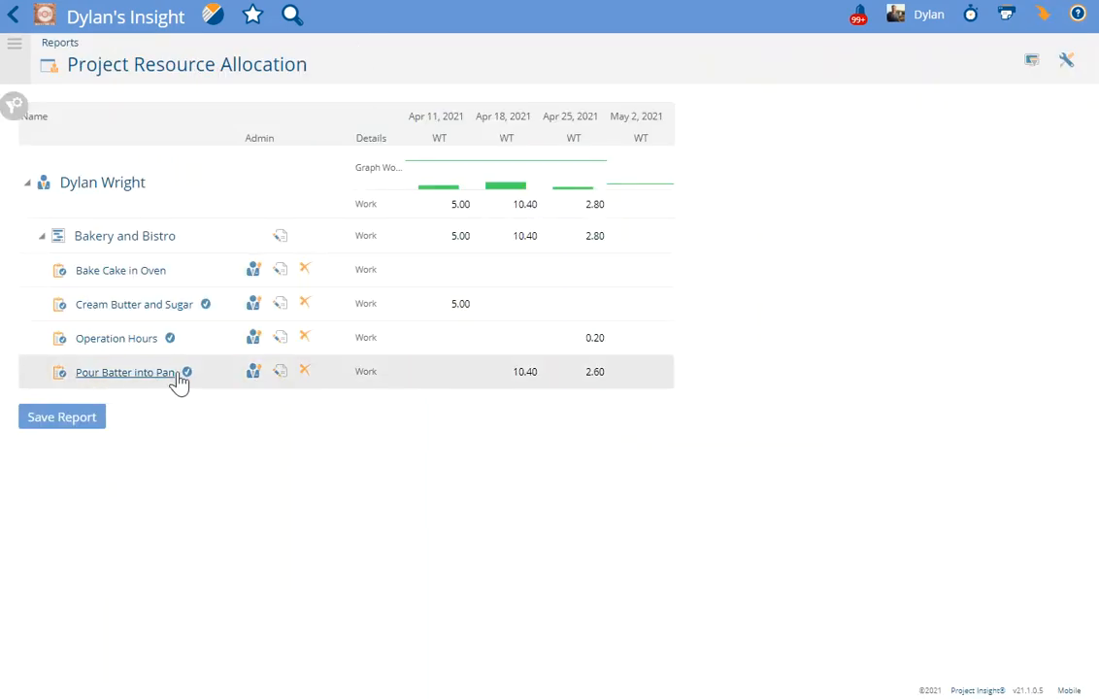
click(529, 377)
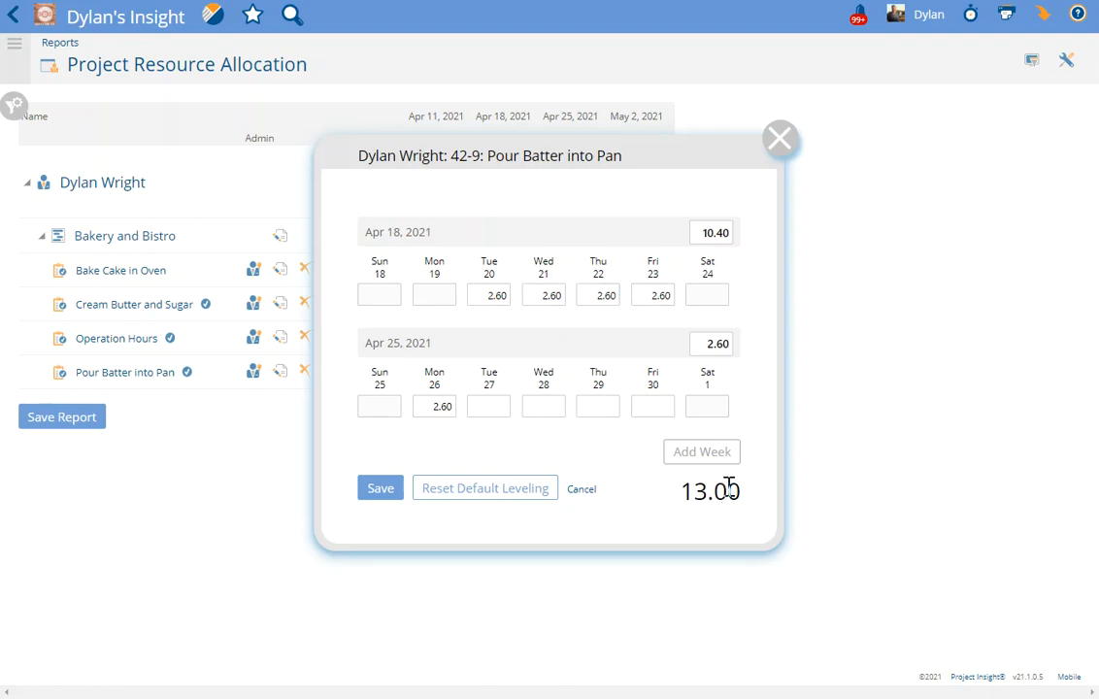
click(779, 145)
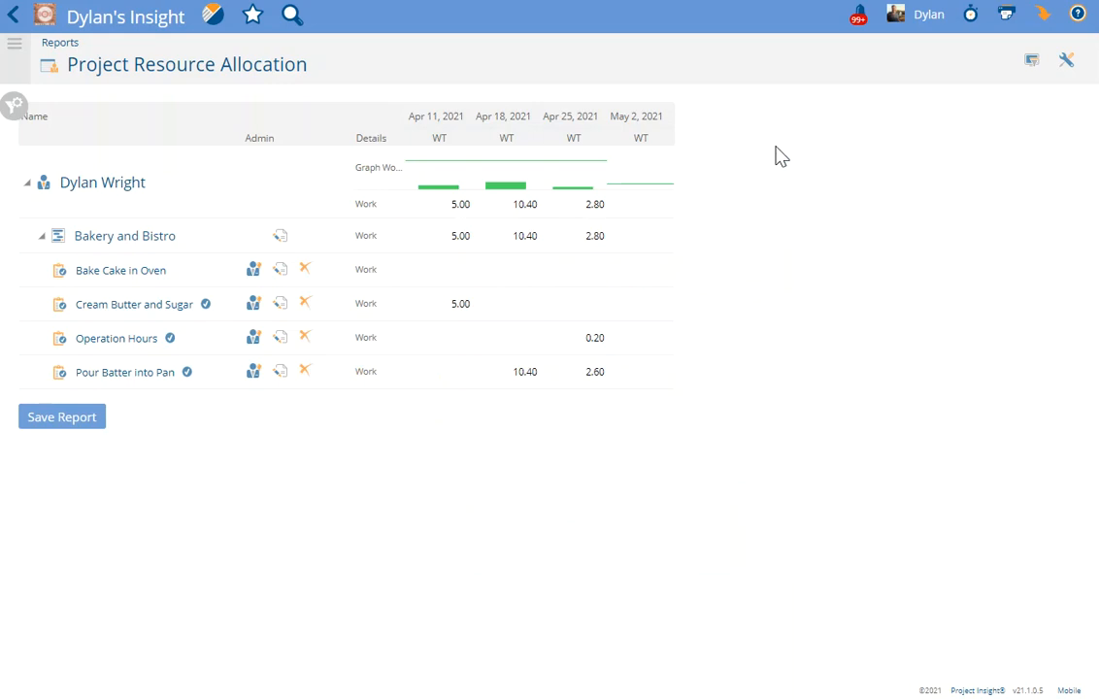
- In the Pour Batter into Pan work distribution, set Tuesday 20 and Wednesday 21 to 5 hours each
click(523, 379)
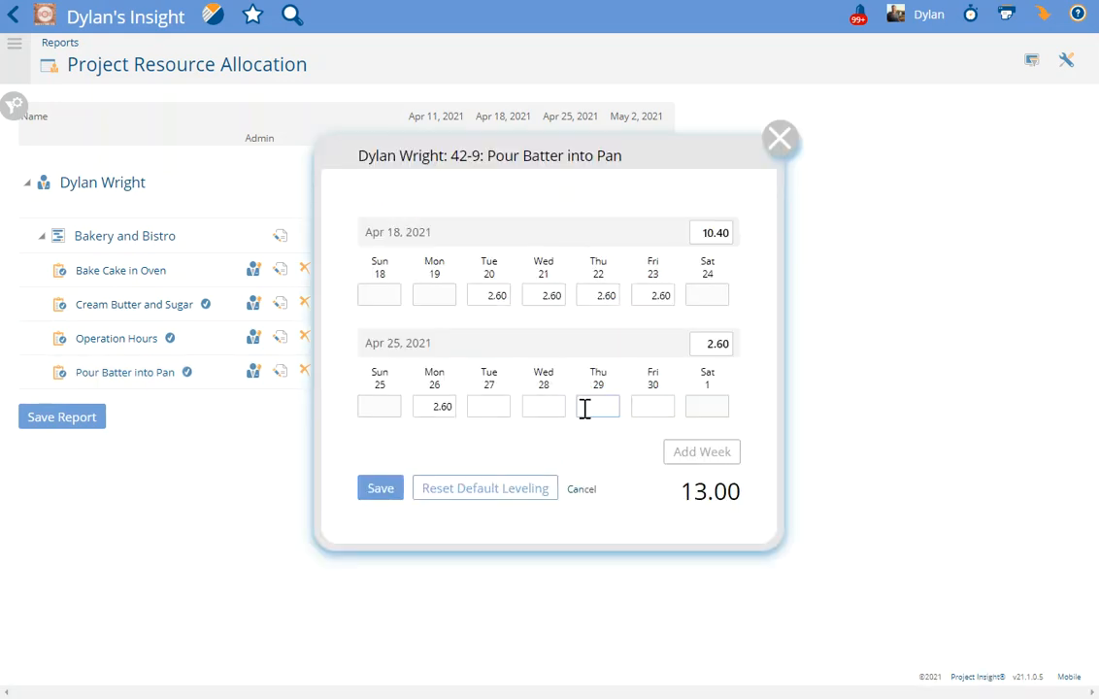
drag(483, 295, 525, 291)
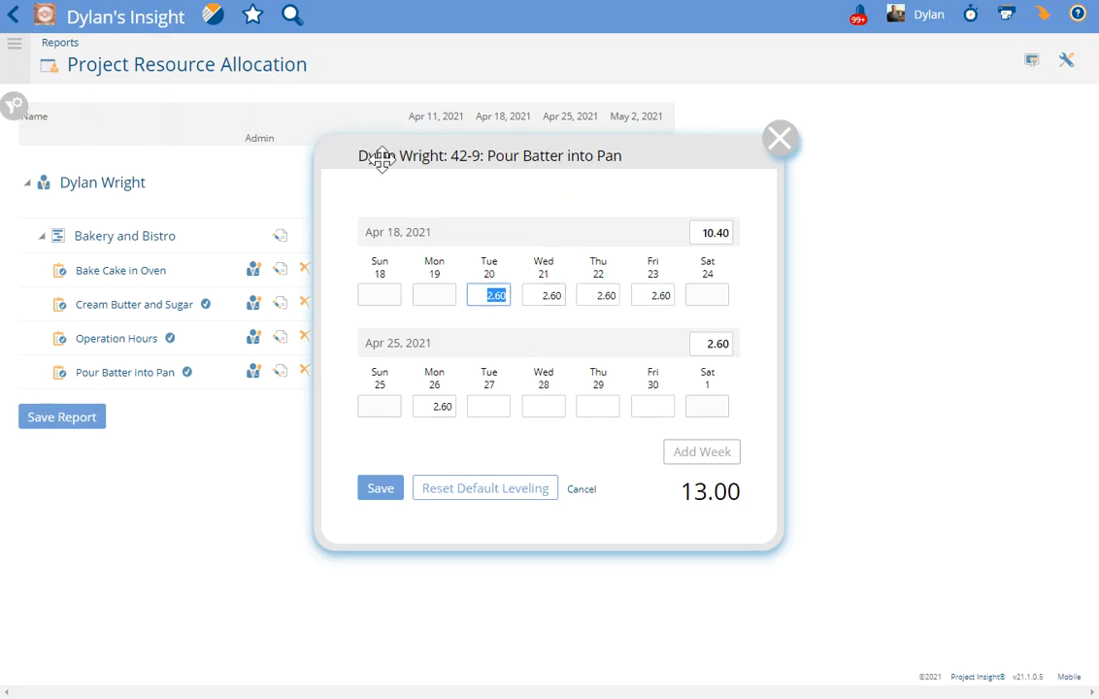
text(5)
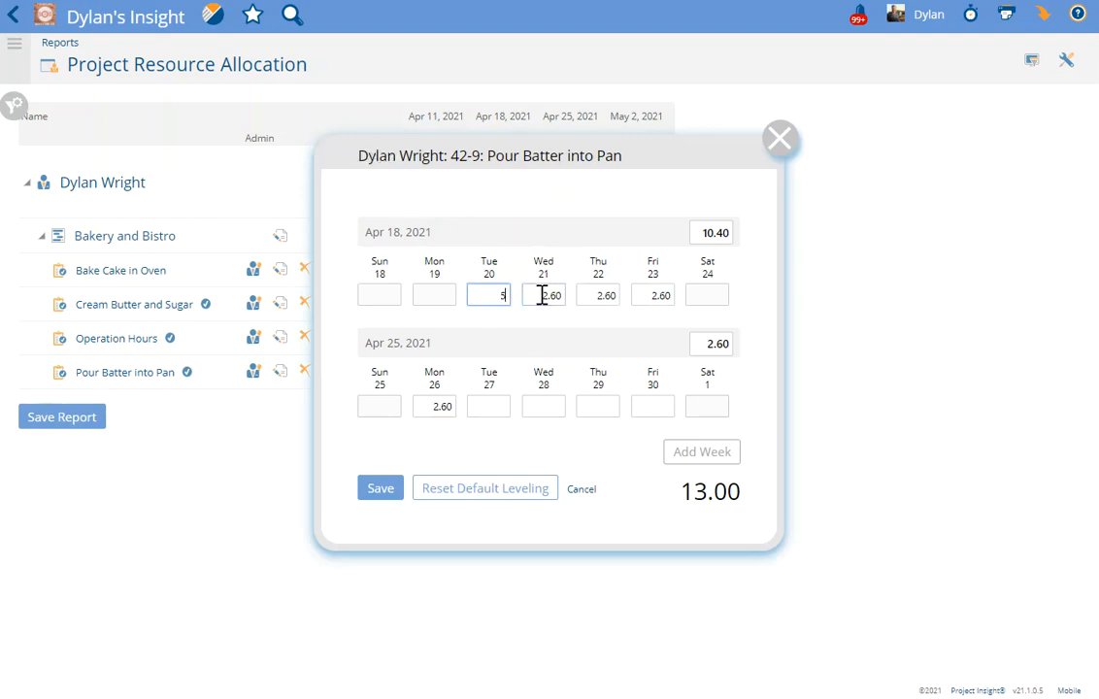
drag(539, 297, 564, 295)
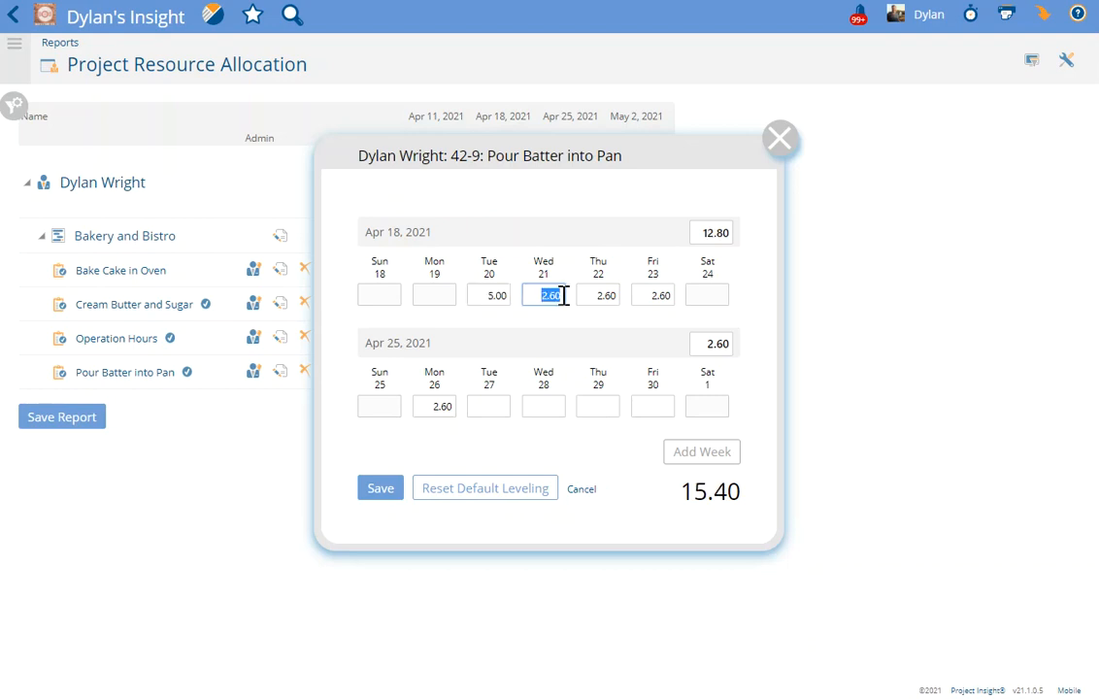
text(5)
click(599, 219)
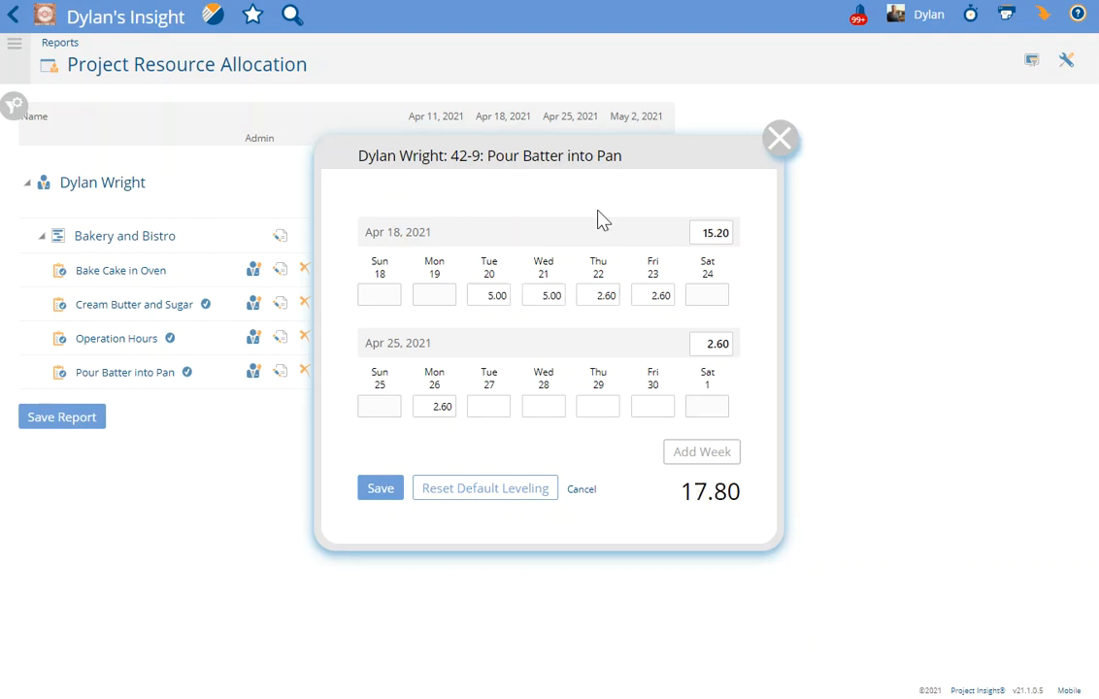
- Set Thursday 22, Friday 23 and Monday 26 to 1 hour each for Pour Batter into Pan, and save the distribution
drag(596, 295, 668, 307)
text(1)
key(BackSpace)
text(1)
drag(423, 412, 474, 407)
text(1)
click(583, 465)
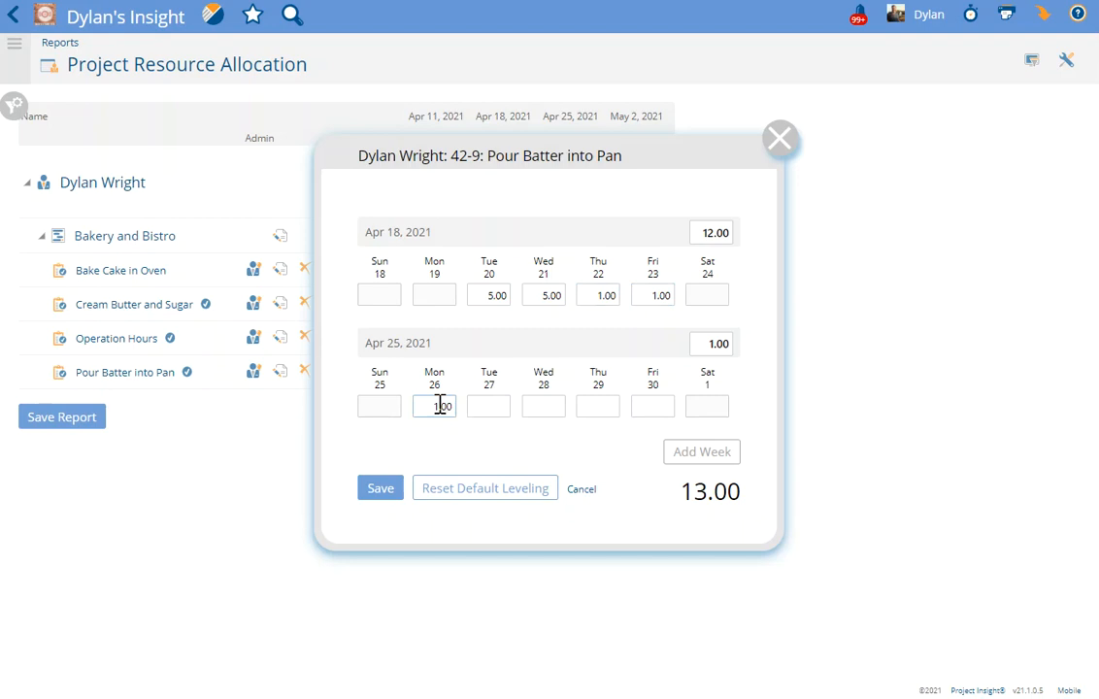
click(384, 493)
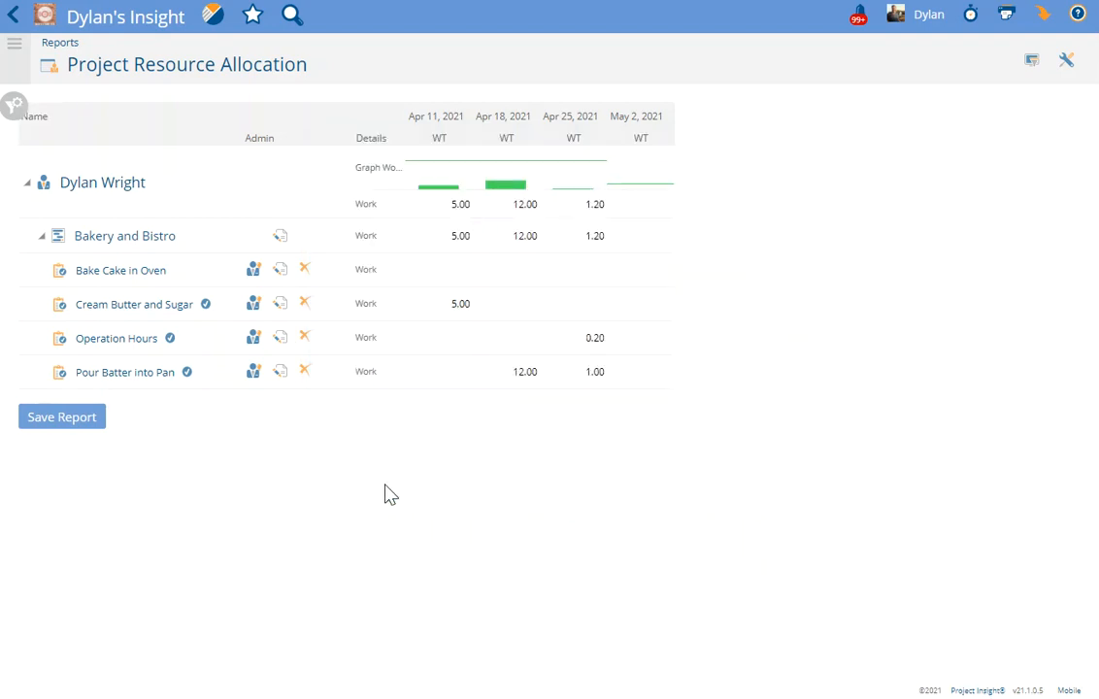
- Reopen the daily work distribution of Pour Batter into Pan to check the saved hours, and close it
click(525, 383)
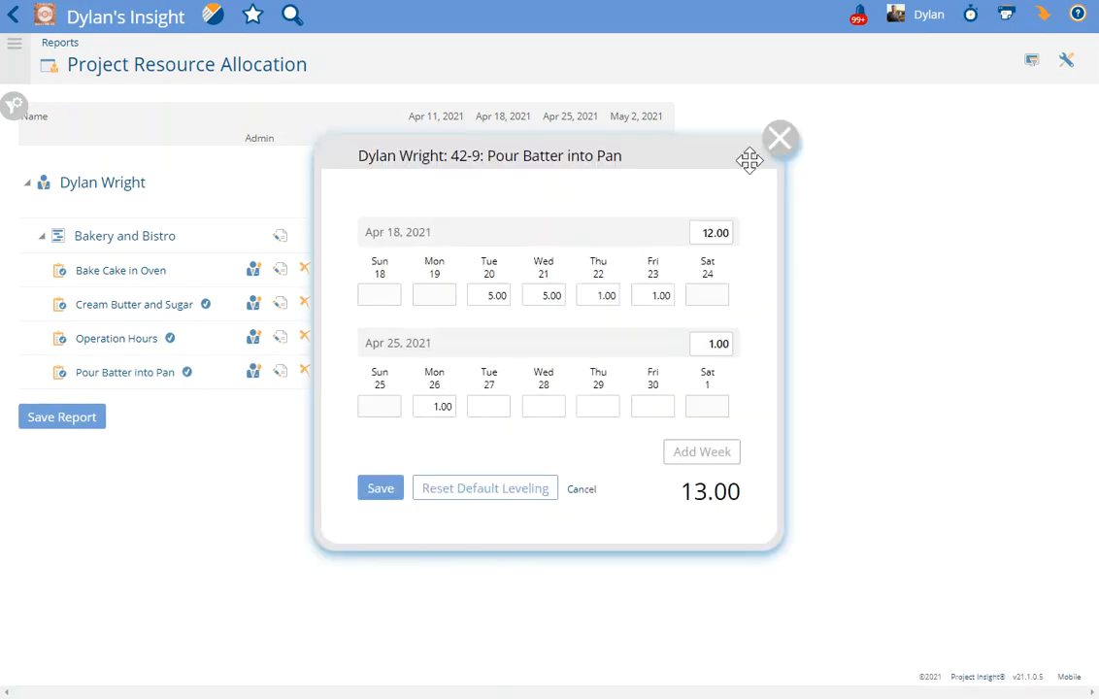
click(772, 146)
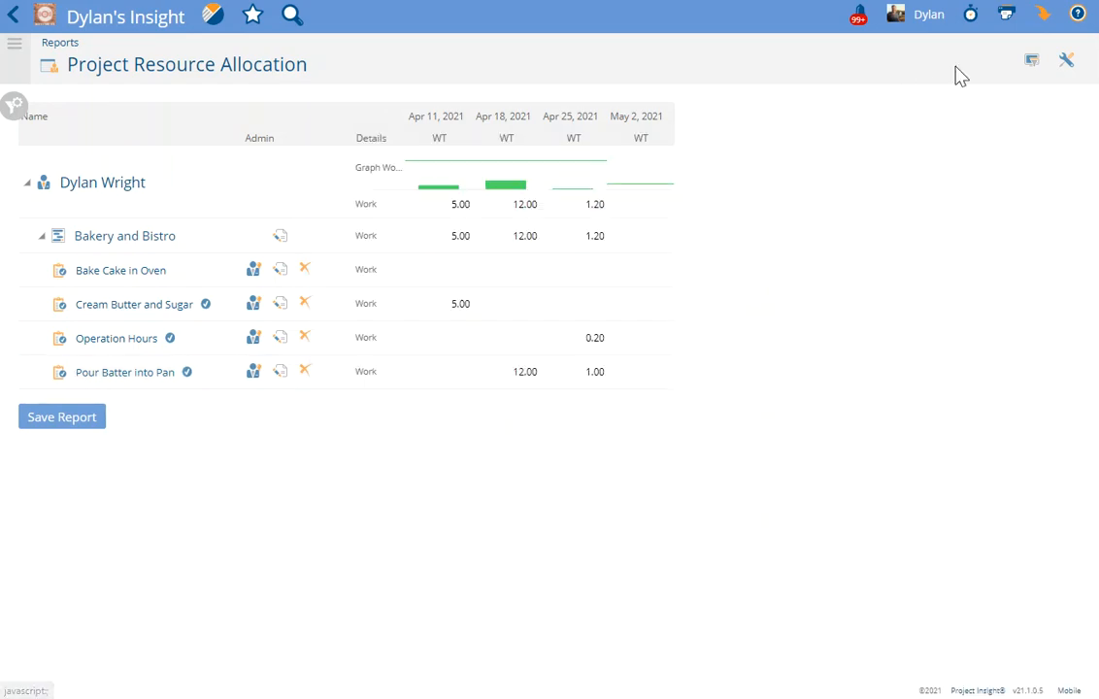
- Examine the report's filters and settings, collapsing sections to review the Group By & Sub Totals options, and close them
click(1030, 65)
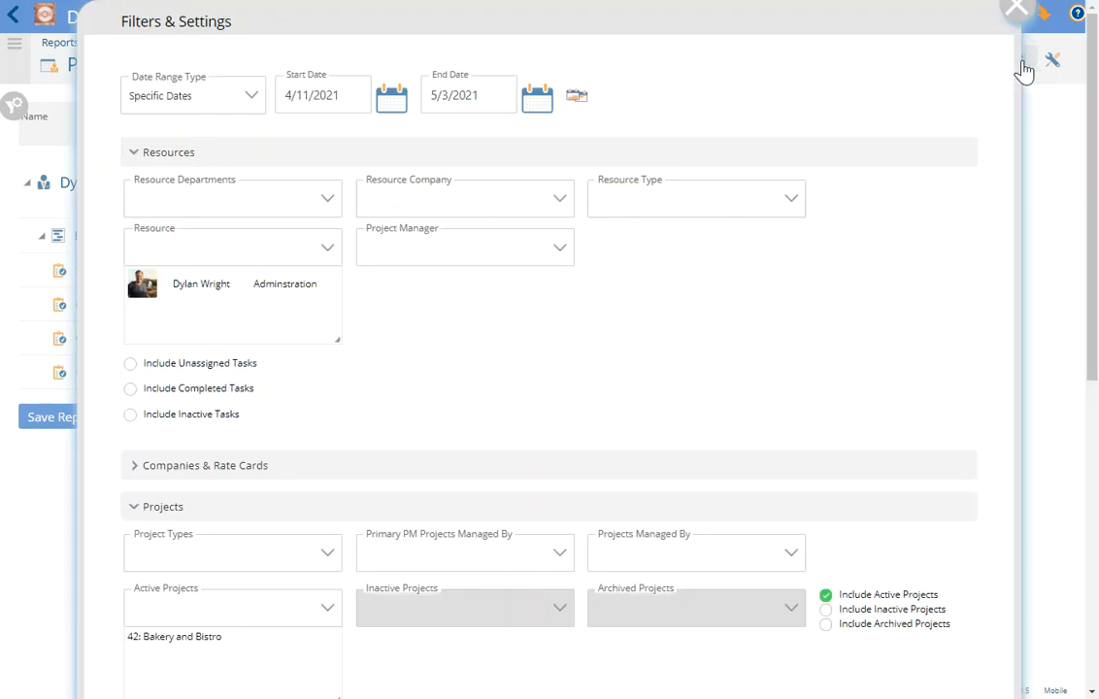
click(218, 152)
click(175, 235)
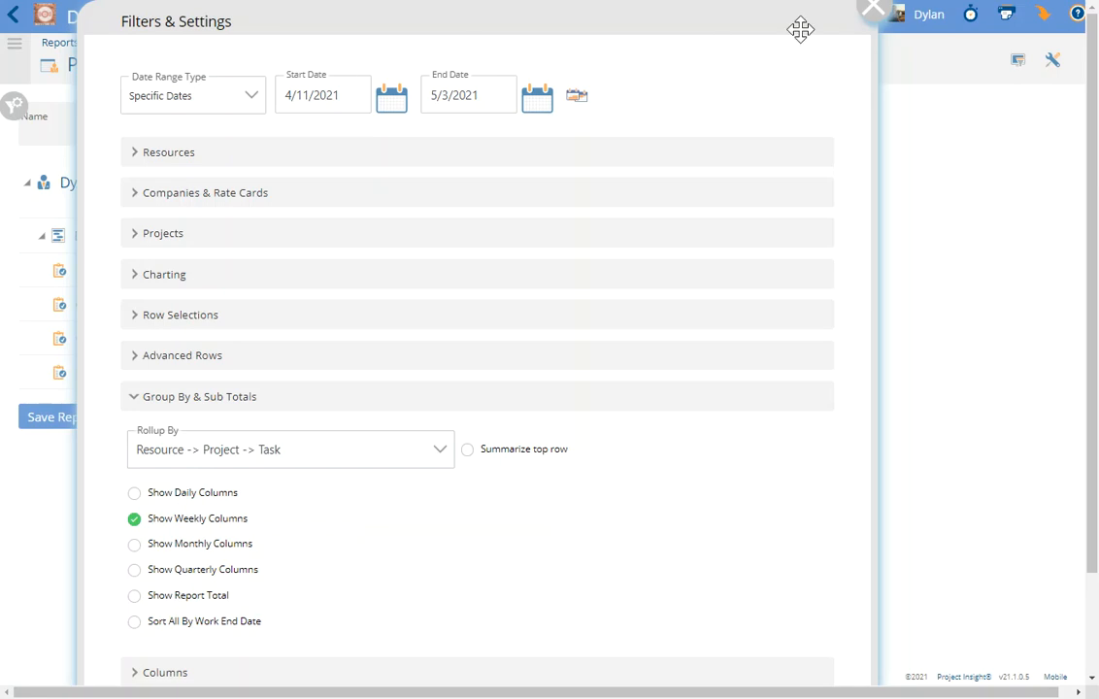
click(872, 9)
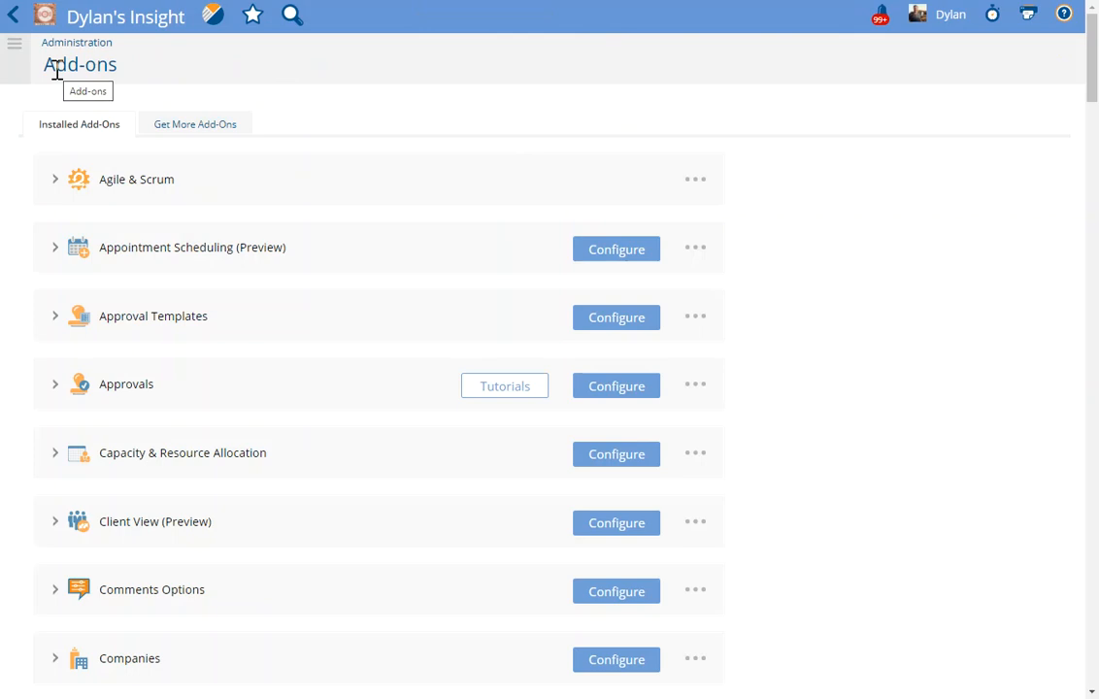
- Open the Capacity & Resource Allocation add-on configuration and review its settings for distributing task work hours with manual leveling
click(76, 22)
mouse_move(94, 316)
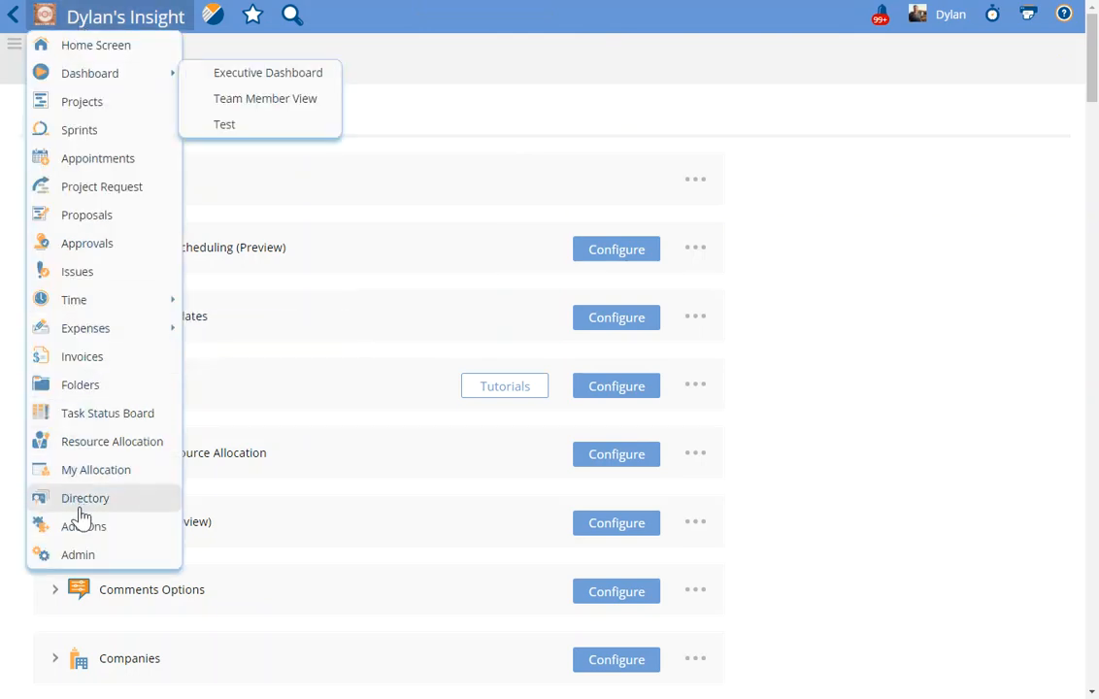
click(826, 414)
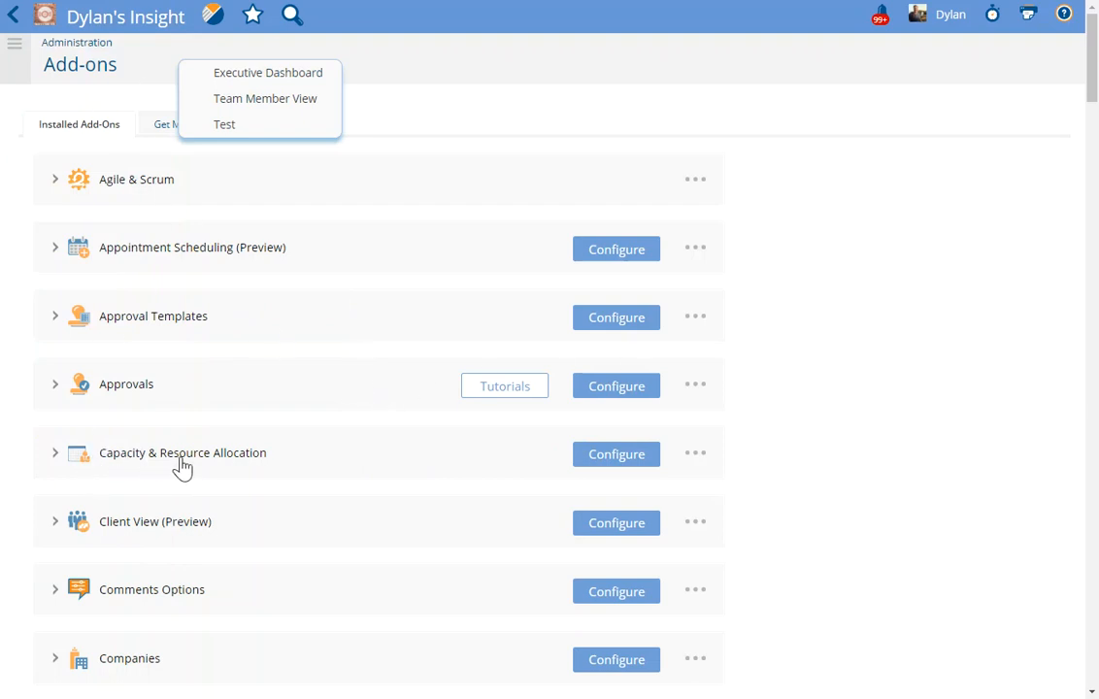
click(612, 466)
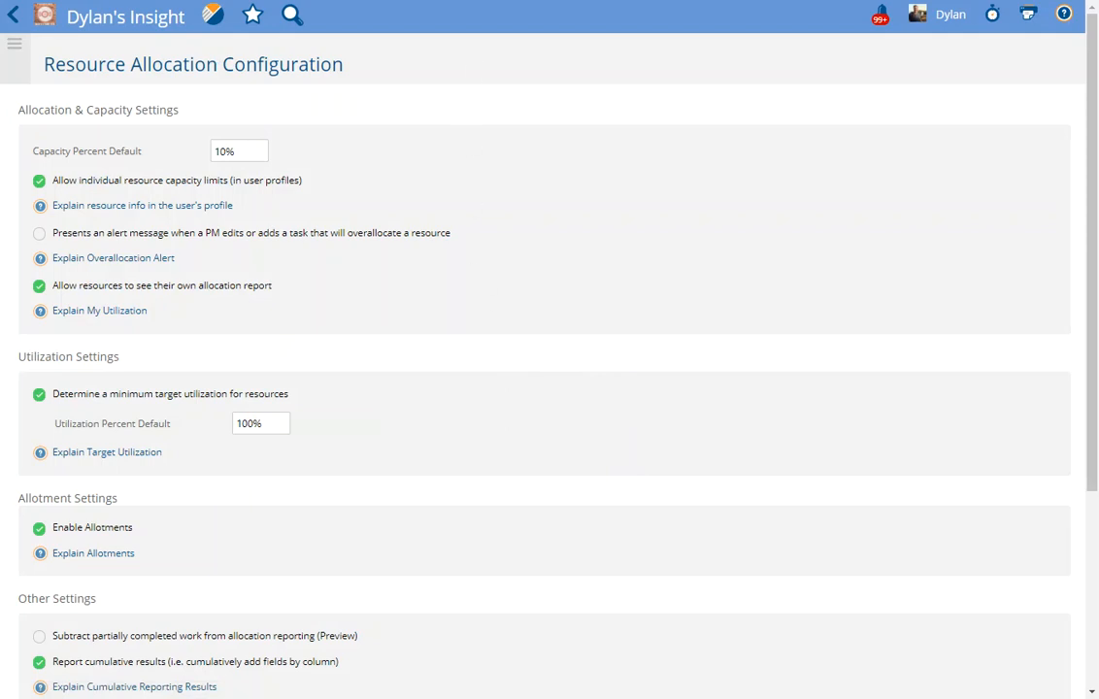
scroll(472, 282, down, 3)
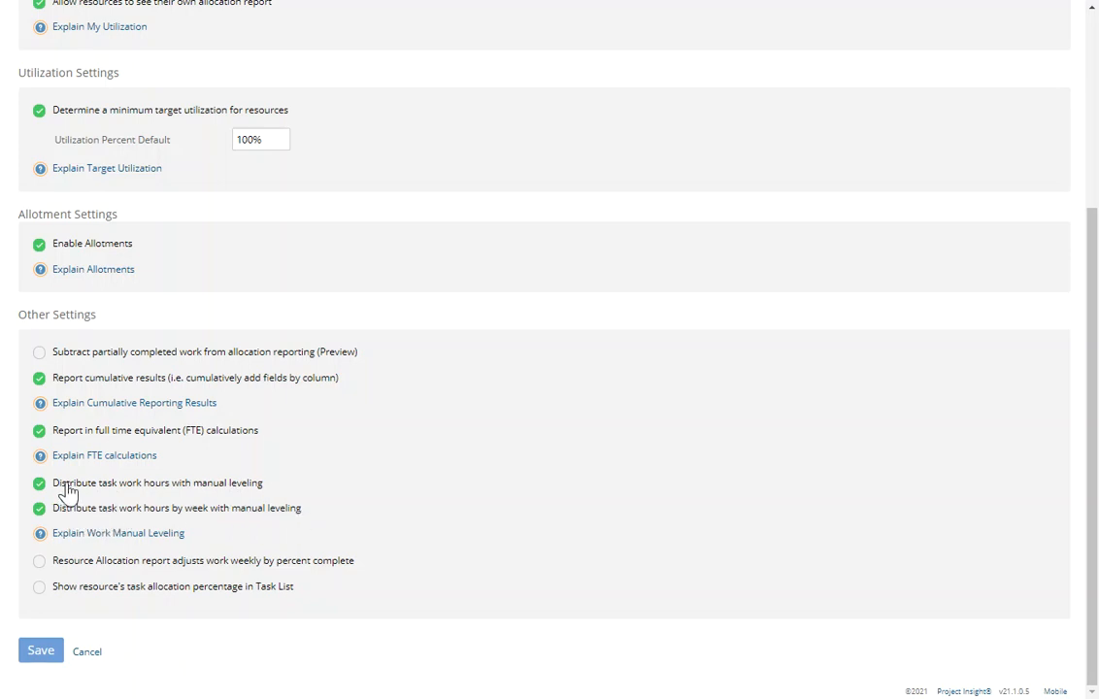
scroll(79, 490, up, 3)
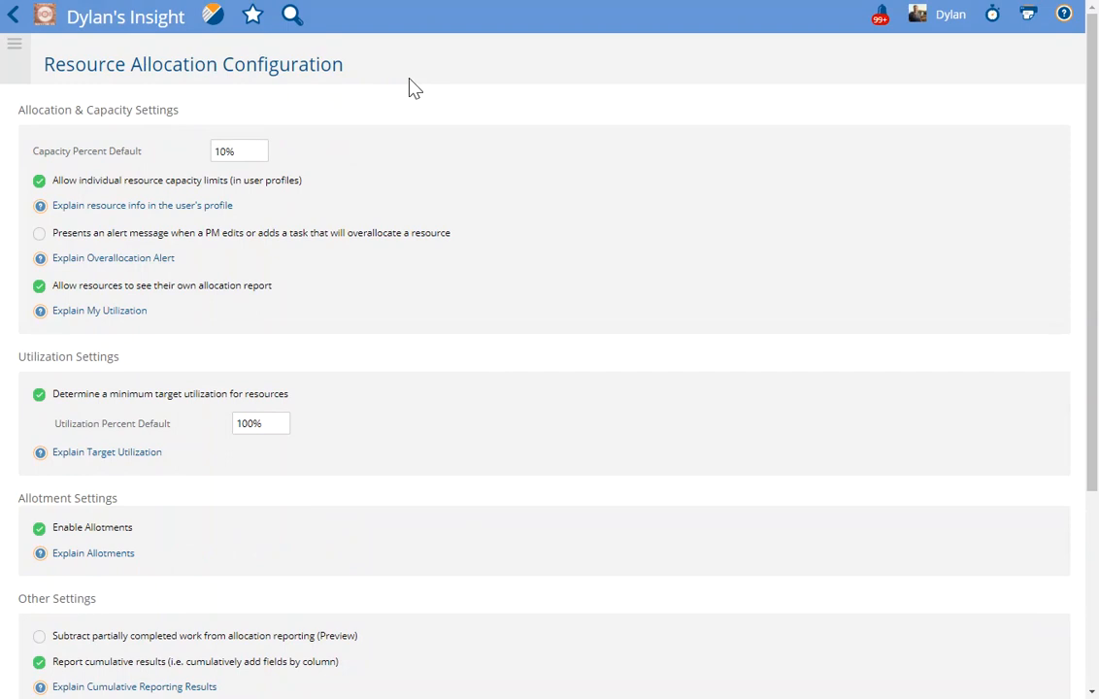
scroll(408, 97, down, 3)
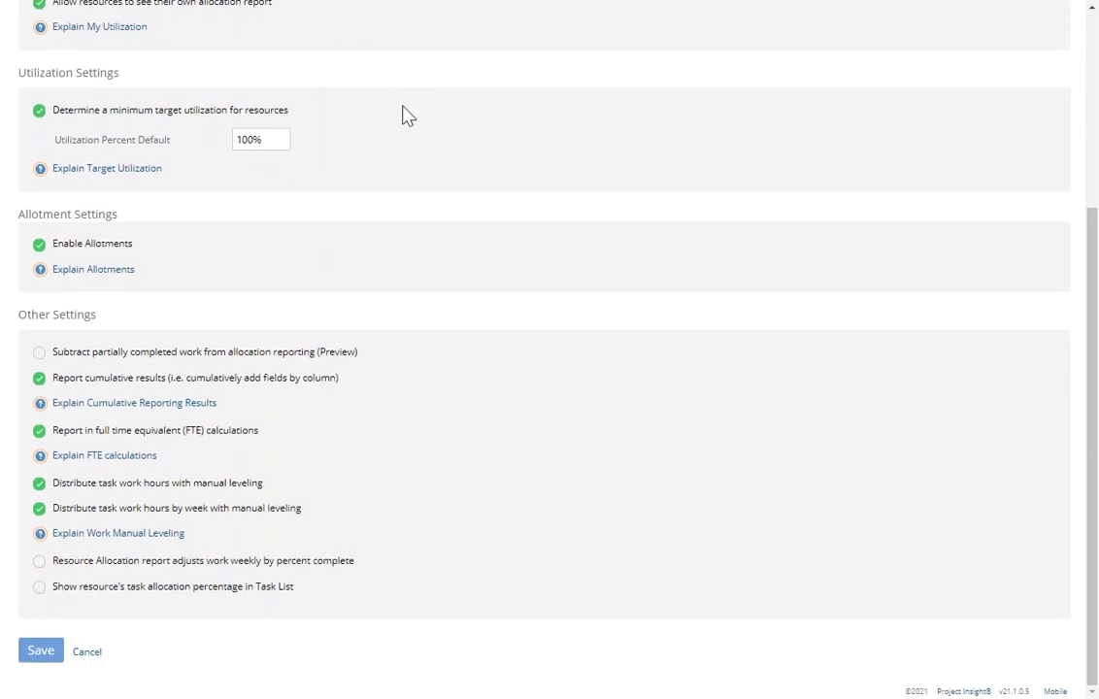
scroll(409, 354, up, 3)
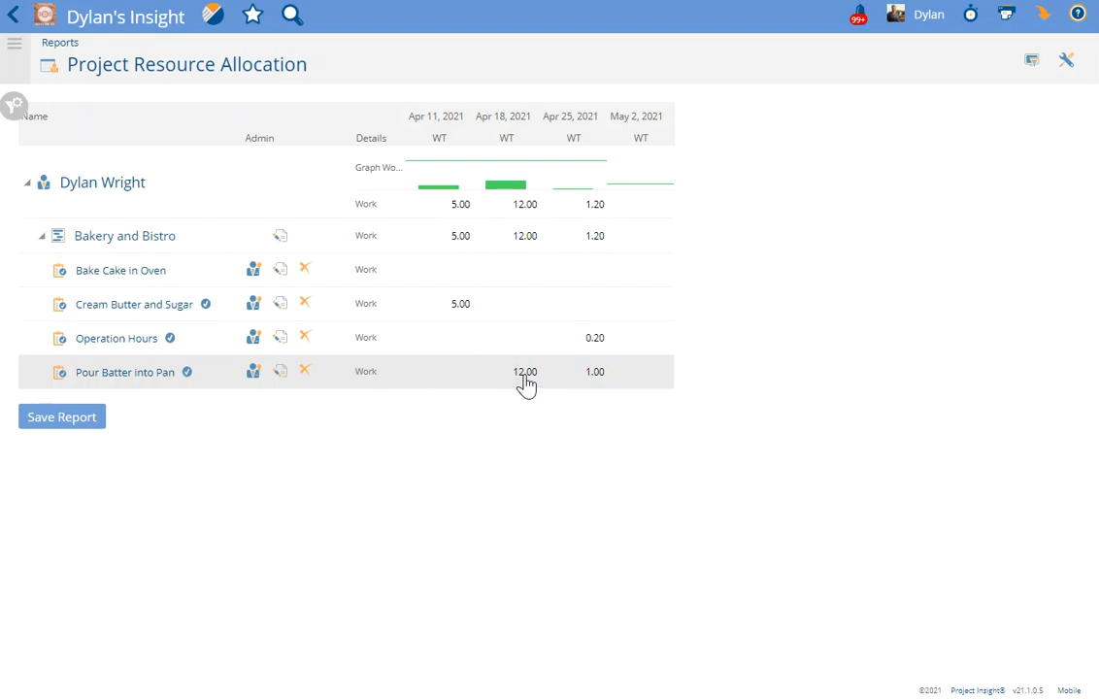
- Return to the Project Resource Allocation report and view the Pour Batter into Pan hours by day for the Apr 18 and Apr 25 weeks
click(526, 379)
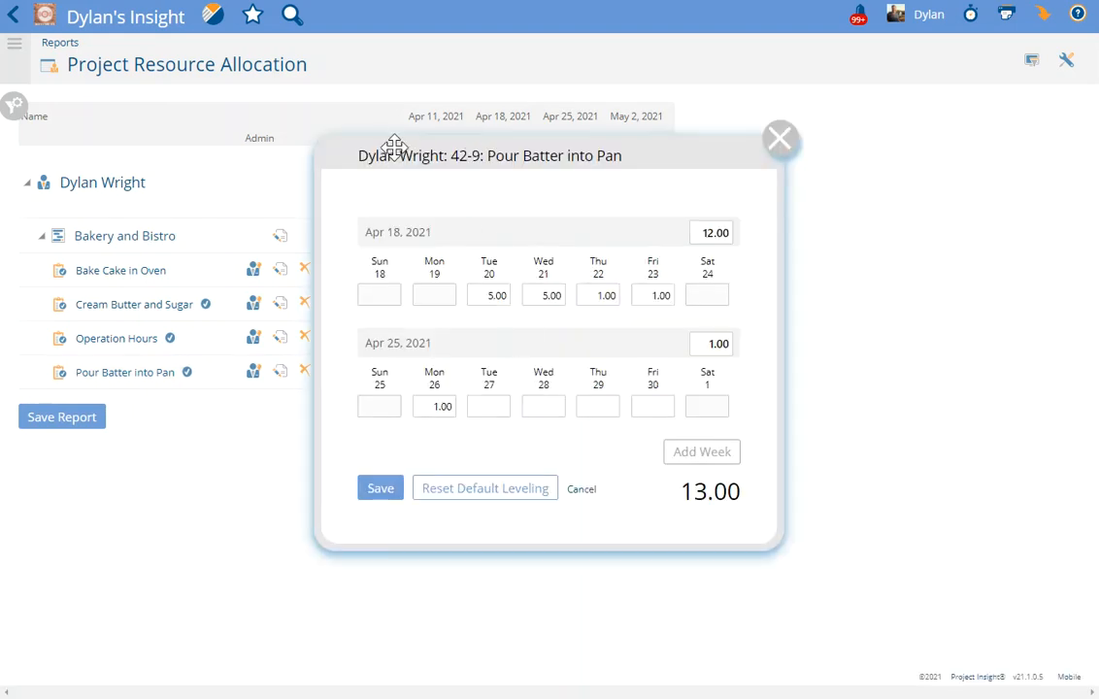
click(778, 141)
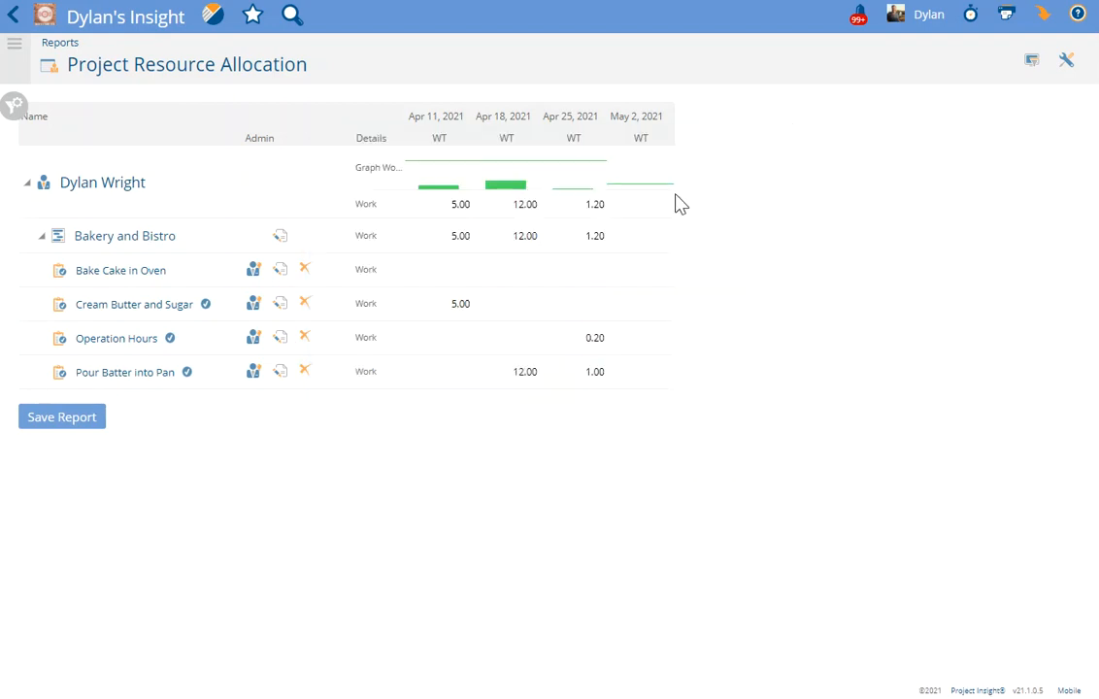